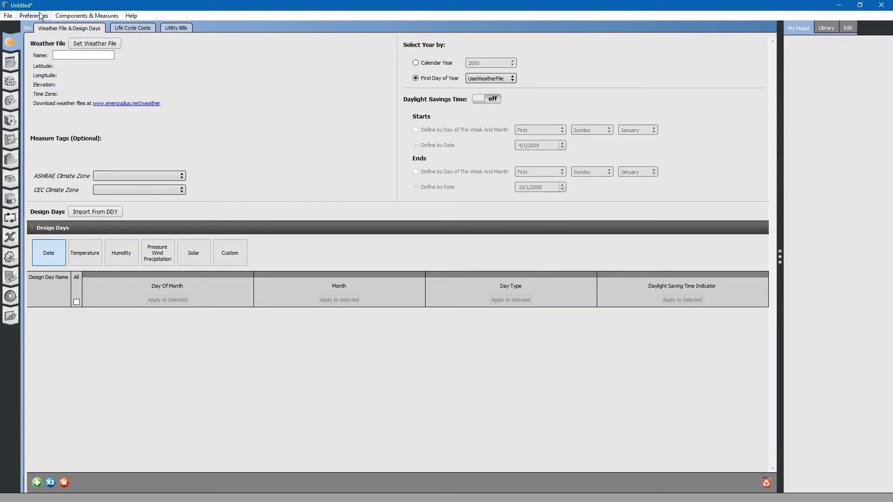
- Save the model over EX4-001.osm in OS Example4, then show the empty Space Types page
click(8, 16)
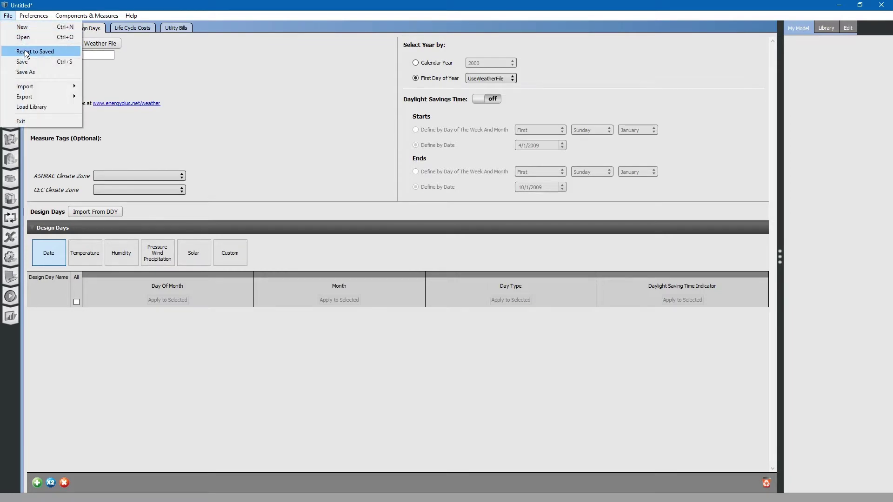
click(22, 73)
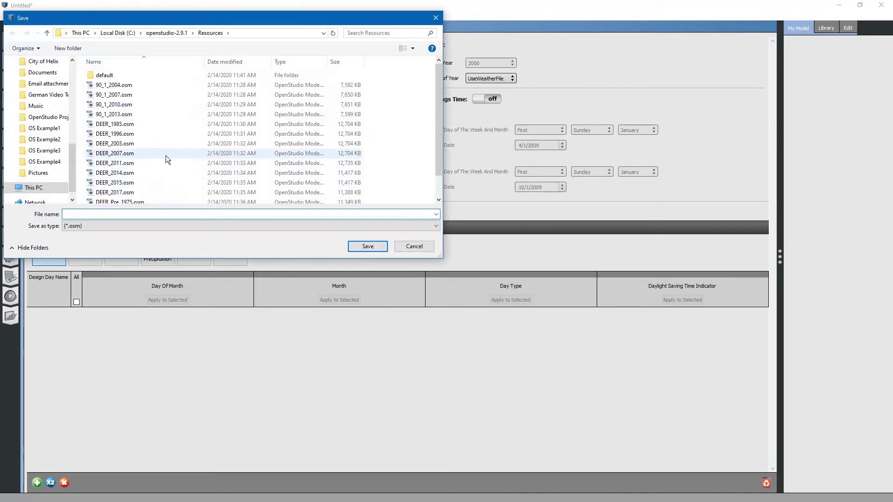
click(44, 162)
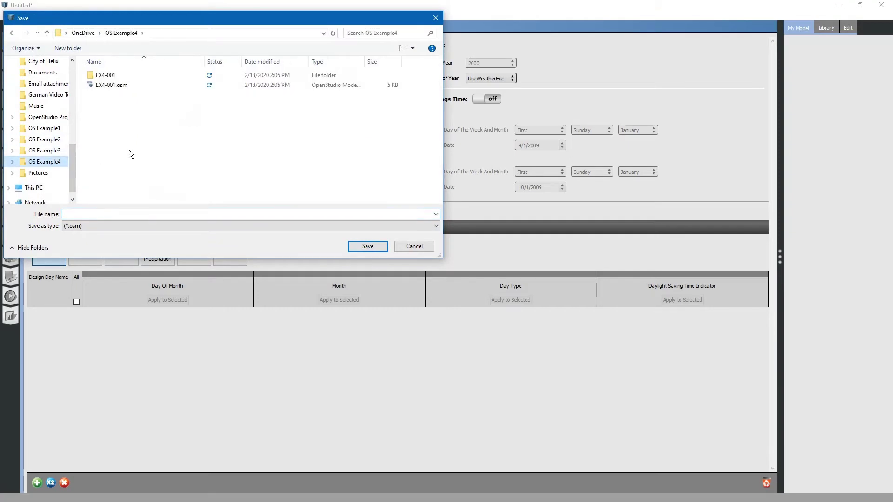
click(123, 86)
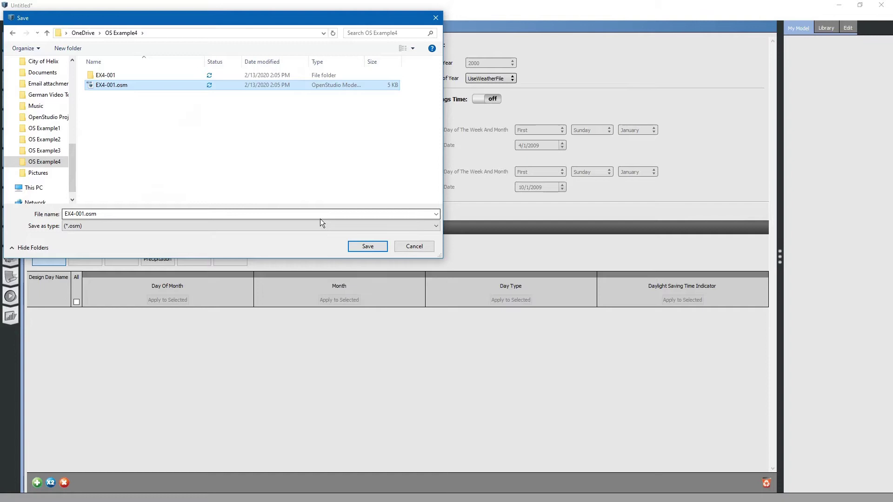
click(368, 247)
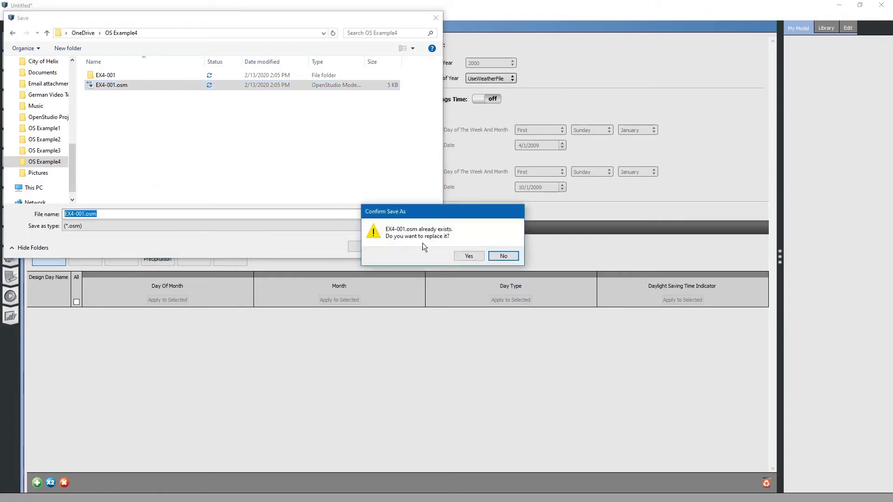
click(469, 256)
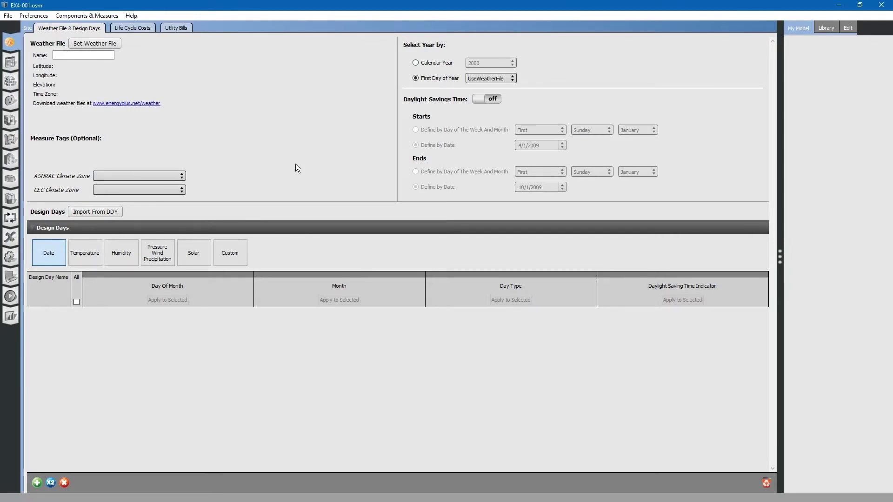
click(11, 121)
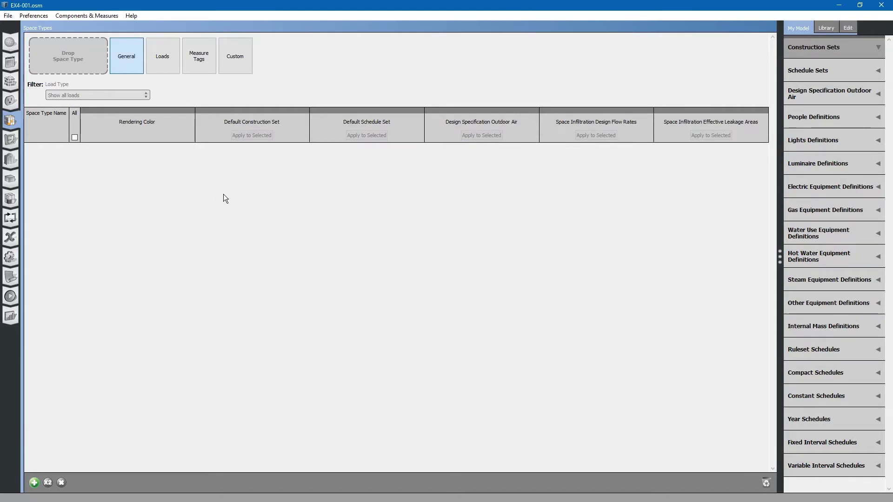
- Open File Explorer on the OS Example4 folder
key(alt+Tab)
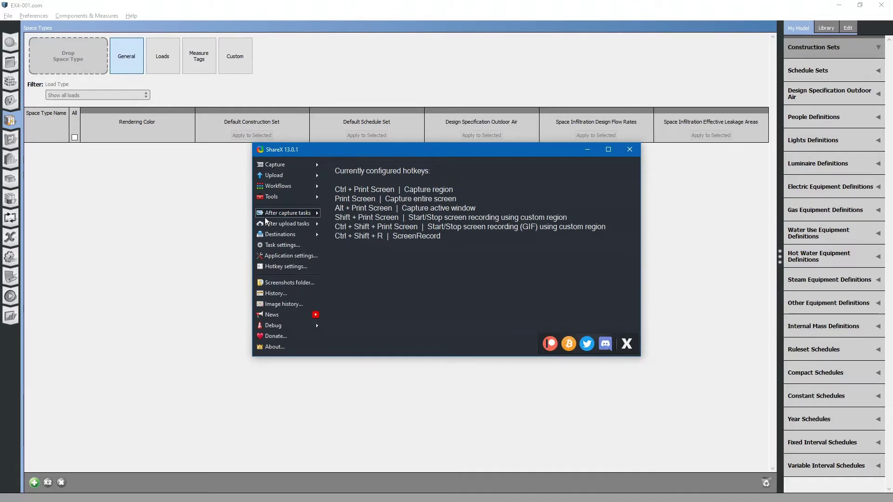
key(super+e)
scroll(186, 419, down, 5)
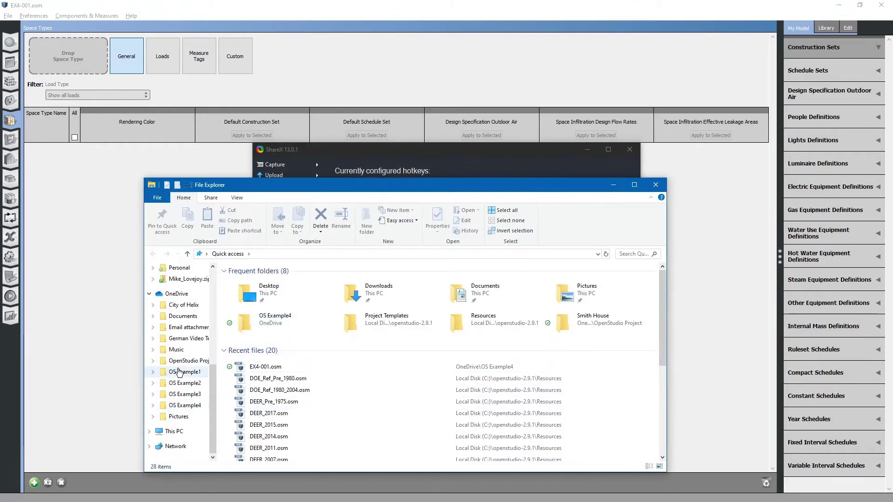
click(184, 405)
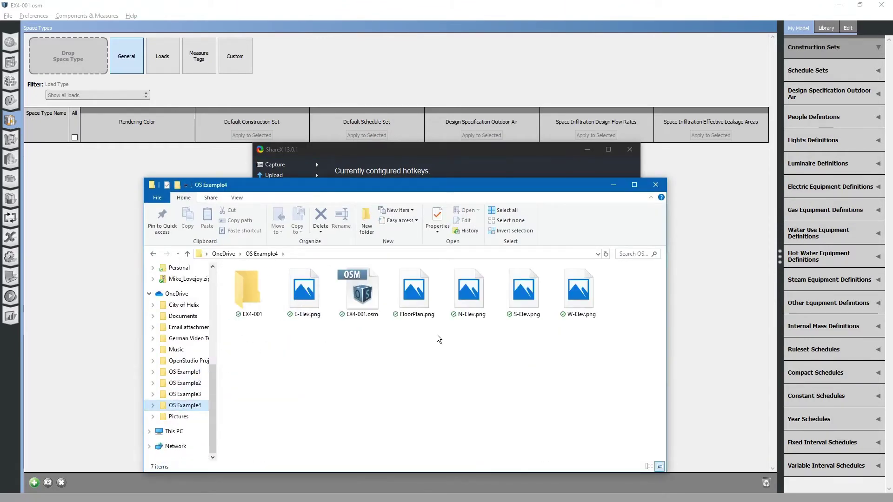
- View FloorPlan.png in Photos, then return to the EX4-001.osm OpenStudio window
double_click(419, 299)
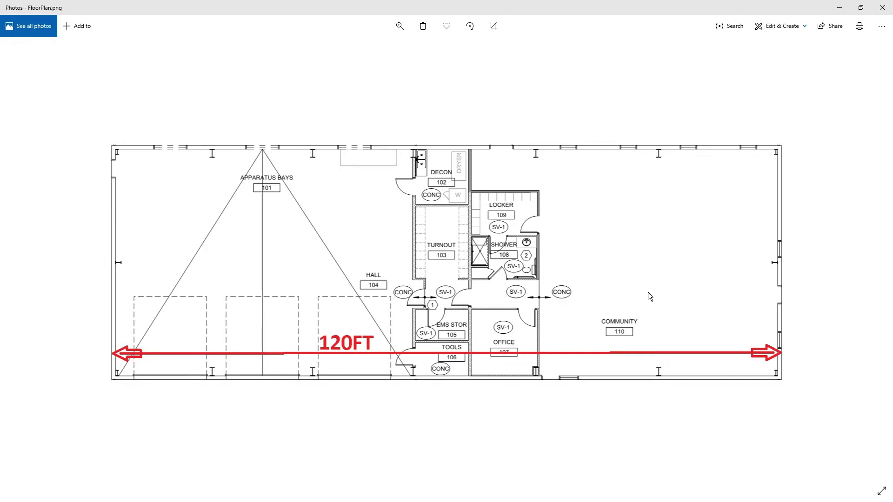
key(alt+Tab)
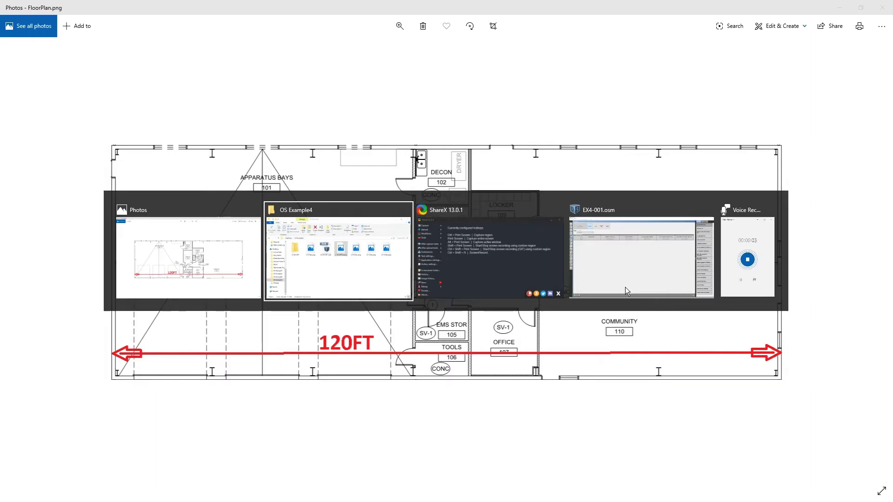
key(alt+Tab)
key(alt+Tab)
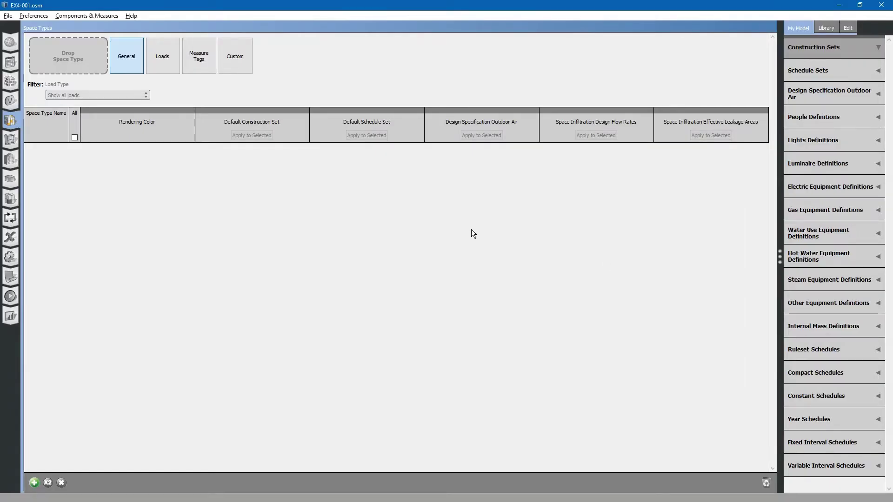
- Load 90.1-2010-FireStation.osm from openstudio-2.9.1 Project Templates as a library
click(9, 16)
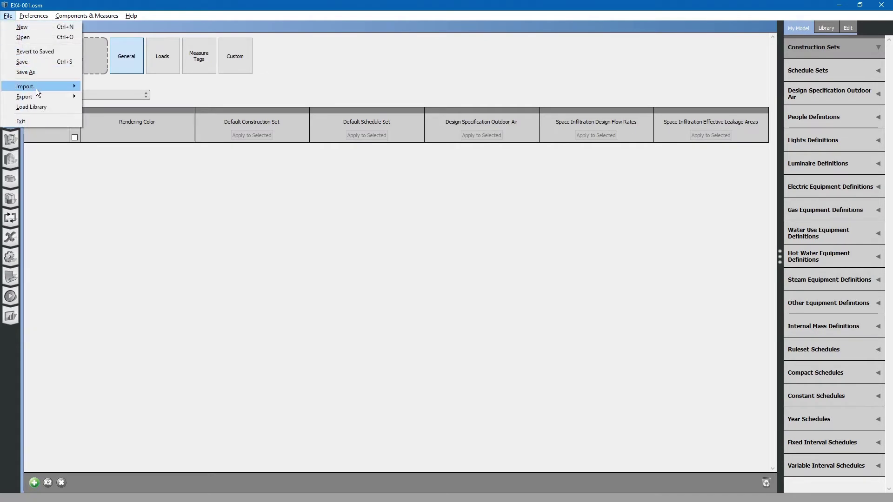
click(38, 107)
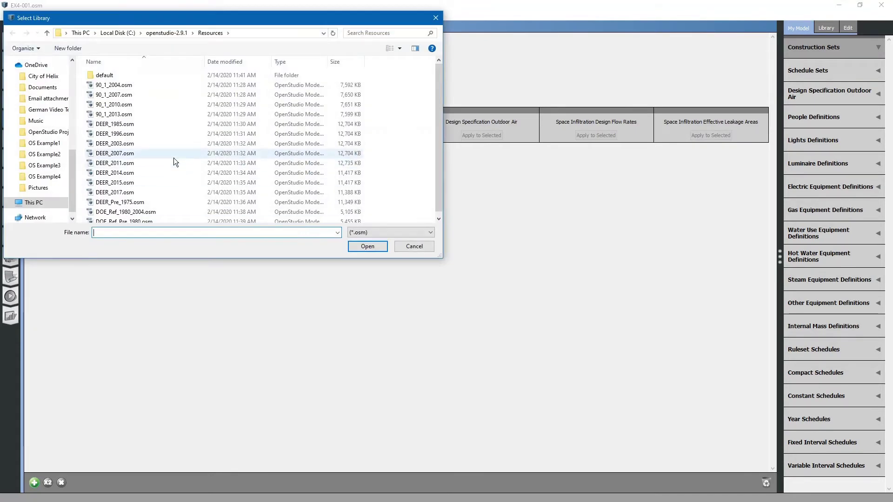
click(183, 33)
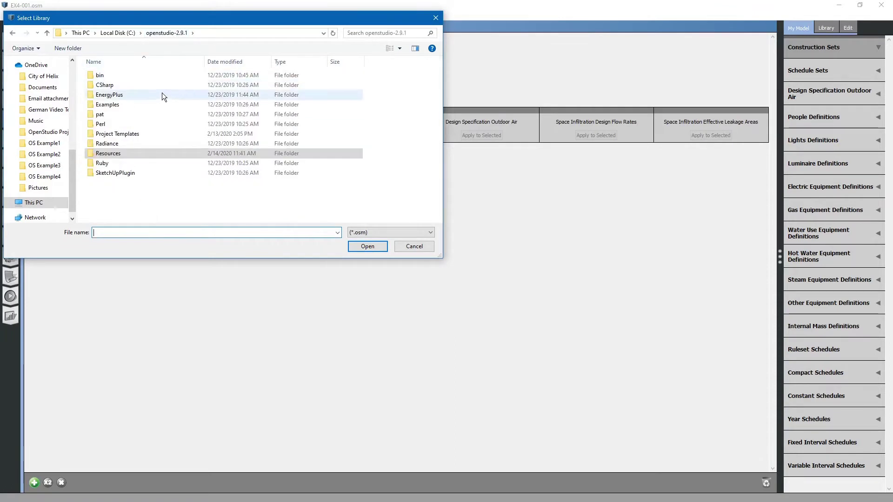
double_click(132, 135)
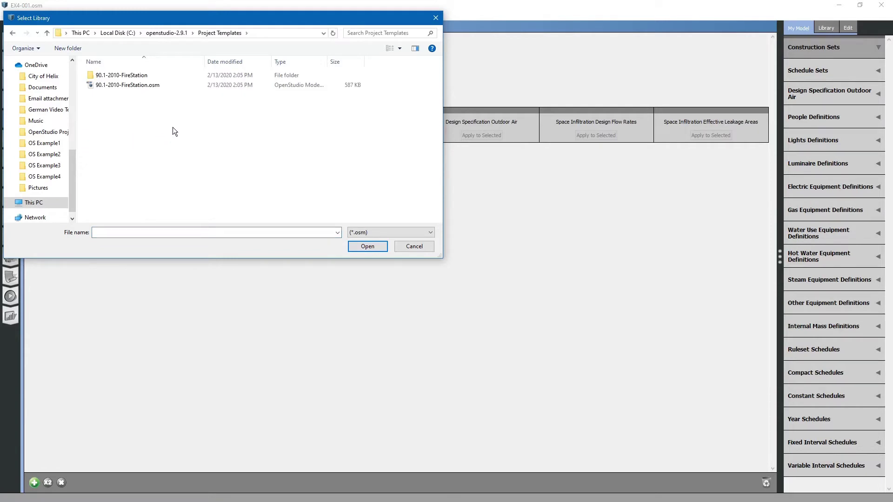
click(135, 86)
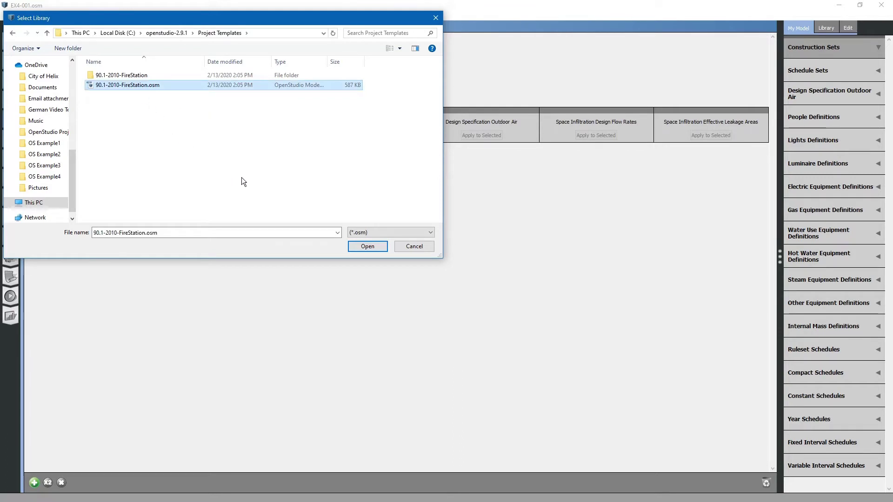
click(365, 249)
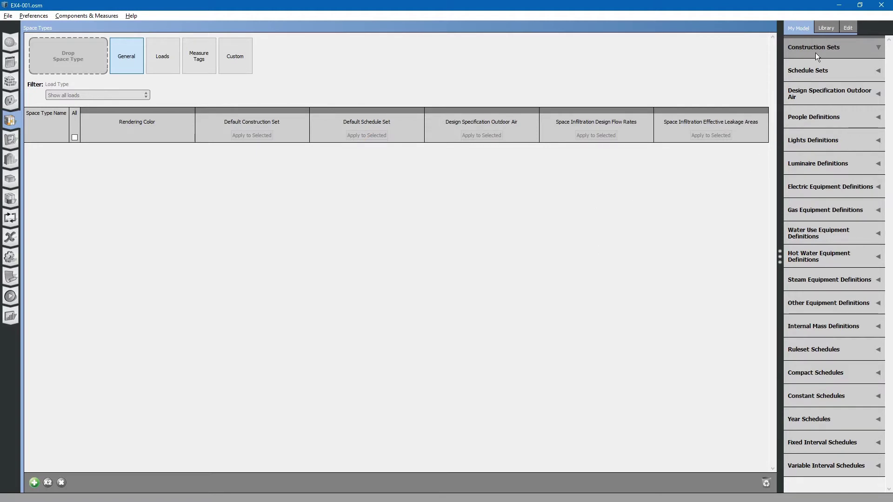
- Expand the Library panel's Space Types down to the 90.1-2010 FireStation entries
click(826, 27)
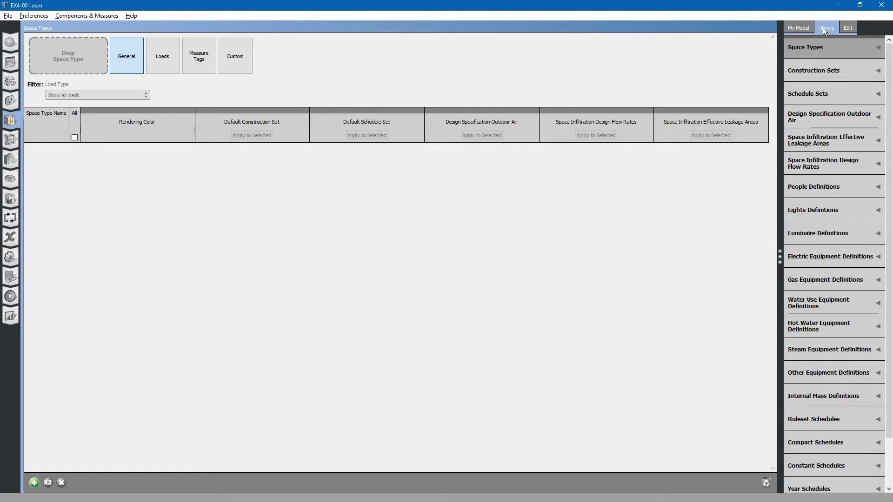
click(847, 45)
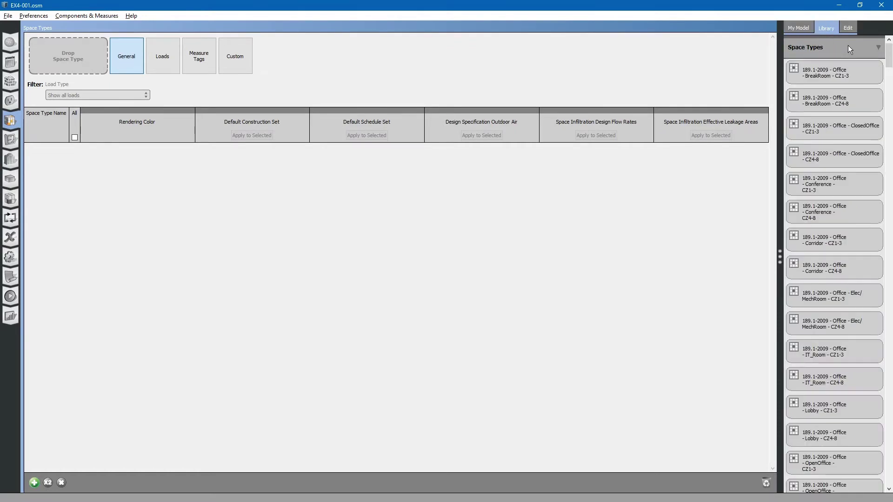
scroll(890, 63, down, 3)
drag(890, 62, 890, 102)
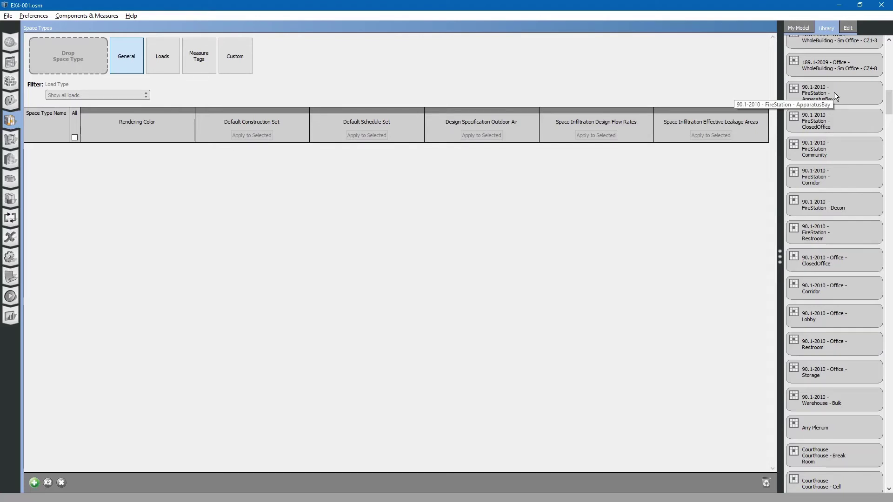
- Add the FireStation ApparatusBay and ClosedOffice space types from the library
drag(849, 92, 43, 50)
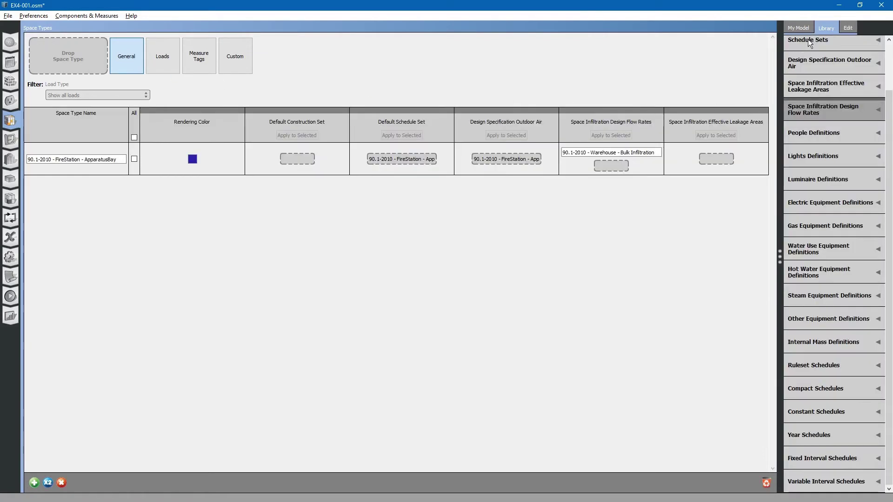
scroll(819, 51, up, 2)
click(824, 52)
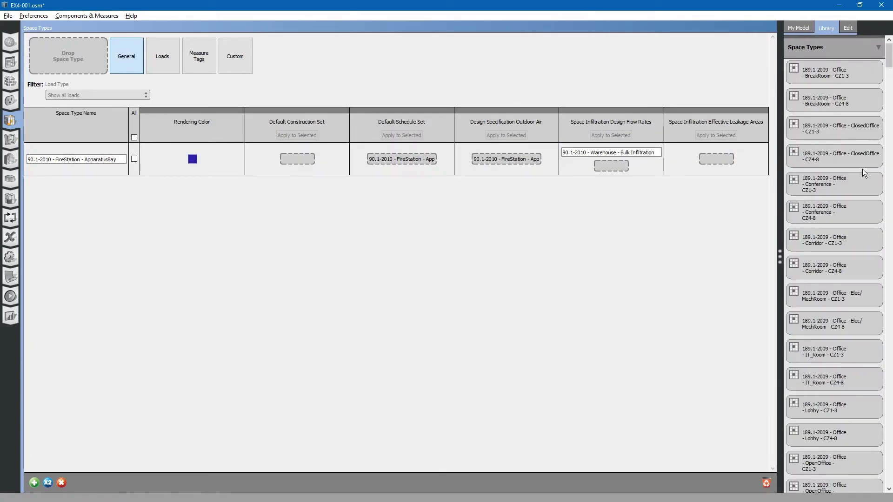
scroll(853, 186, down, 5)
scroll(844, 206, down, 5)
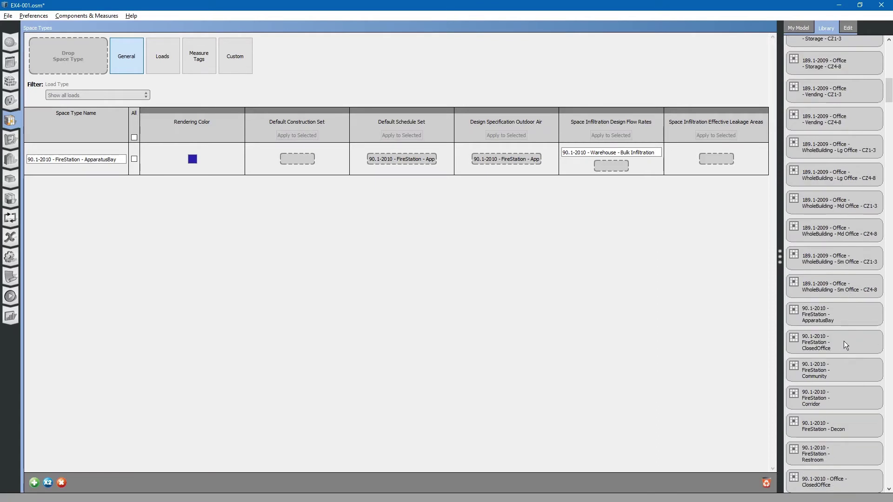
drag(843, 344, 25, 49)
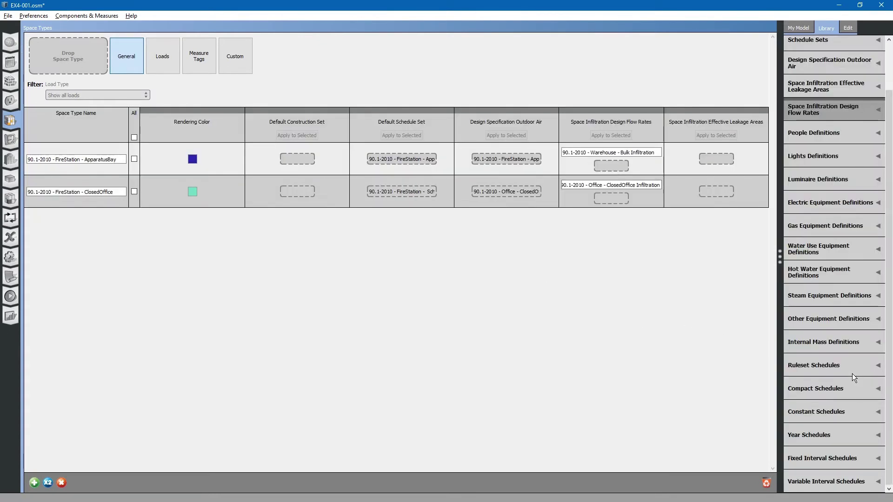
- Add the FireStation Community and Corridor space types from the library
scroll(841, 49, up, 2)
click(838, 47)
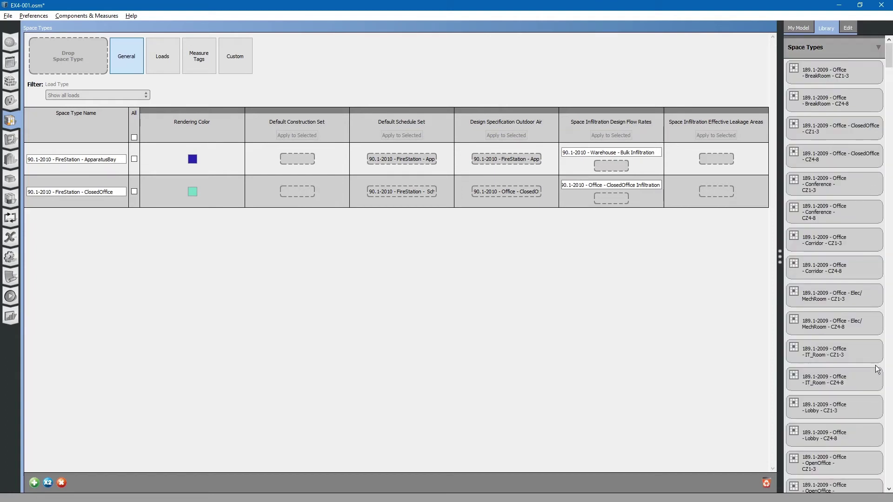
scroll(869, 383, down, 10)
scroll(862, 380, down, 5)
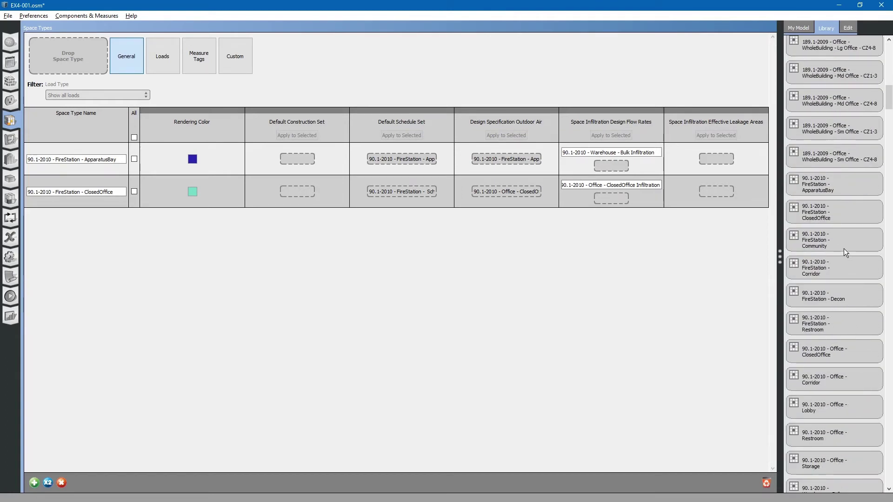
mouse_move(844, 237)
mouse_down()
mouse_move(55, 42)
mouse_move(88, 65)
mouse_up()
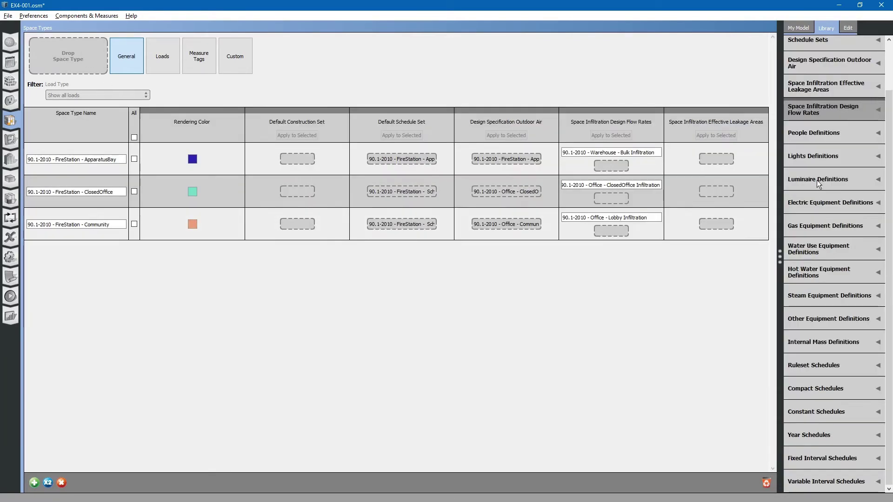
scroll(821, 47, up, 2)
click(828, 50)
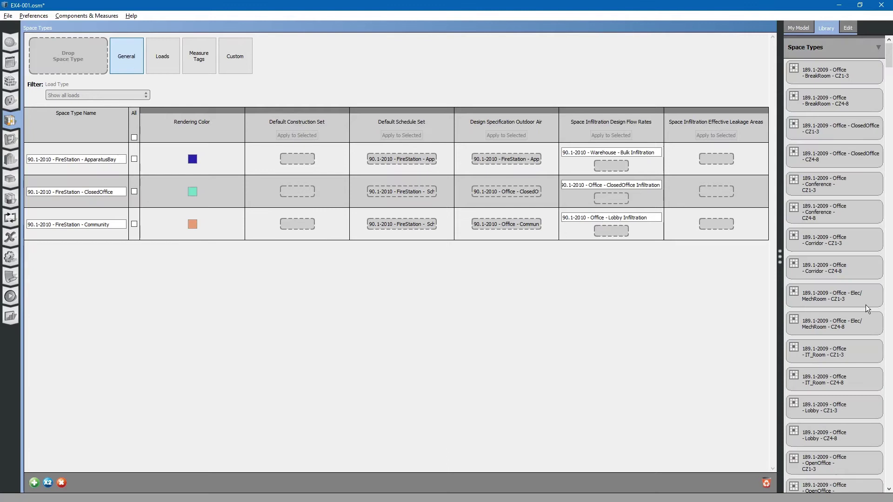
scroll(861, 308, down, 3)
scroll(861, 308, down, 2)
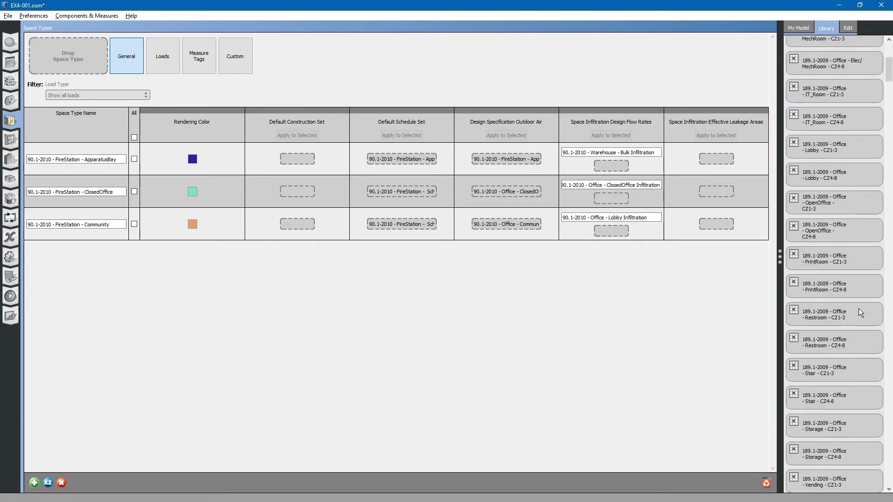
scroll(858, 308, down, 5)
scroll(858, 311, down, 5)
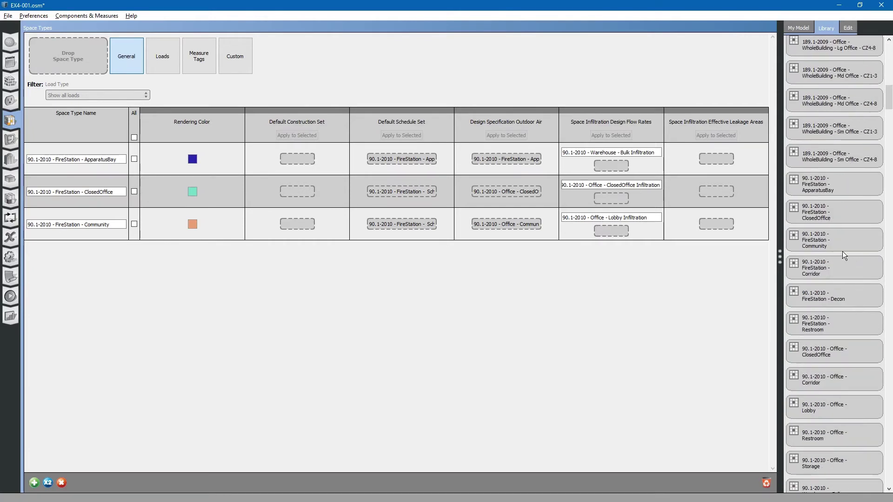
drag(846, 267, 21, 48)
drag(21, 49, 74, 57)
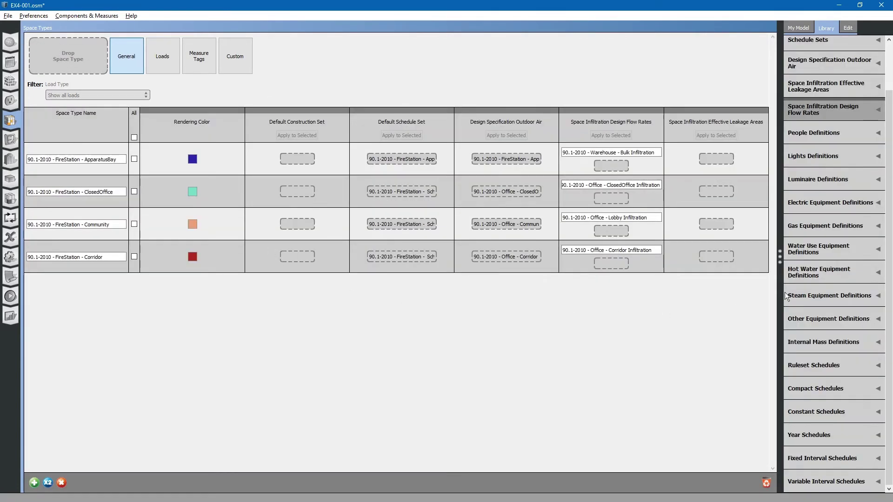
- Add the FireStation Decon and Restroom space types from the library
scroll(837, 53, up, 1)
click(835, 46)
scroll(858, 280, down, 10)
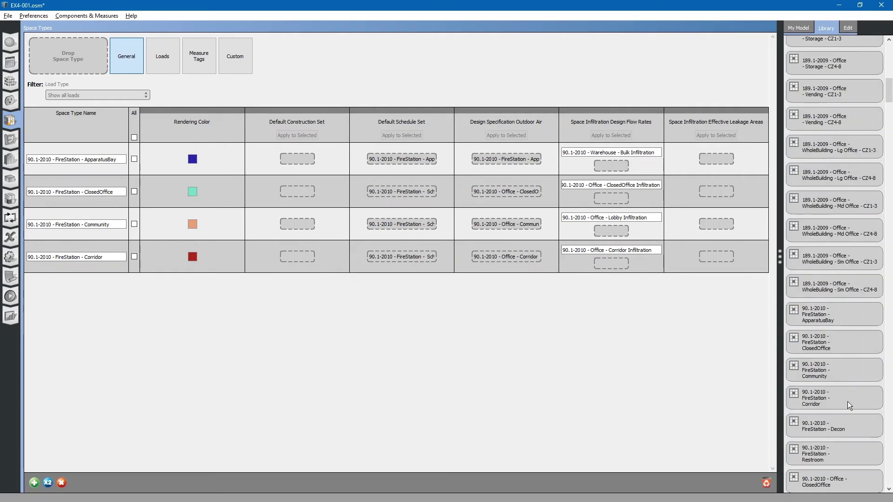
drag(855, 427, 25, 54)
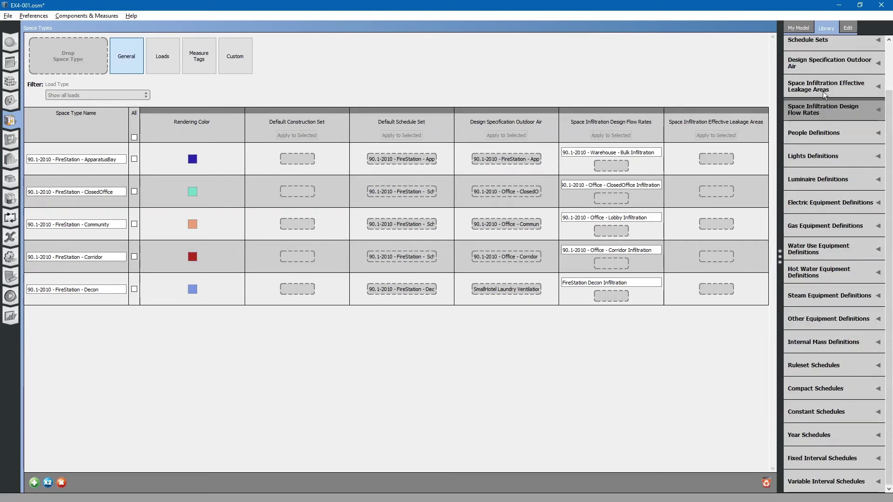
scroll(828, 83, up, 2)
click(835, 49)
scroll(823, 347, down, 3)
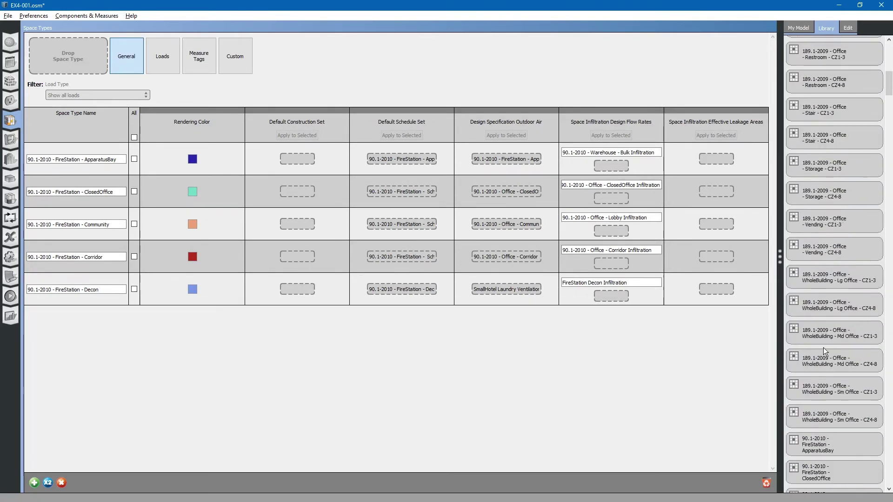
scroll(850, 398, down, 3)
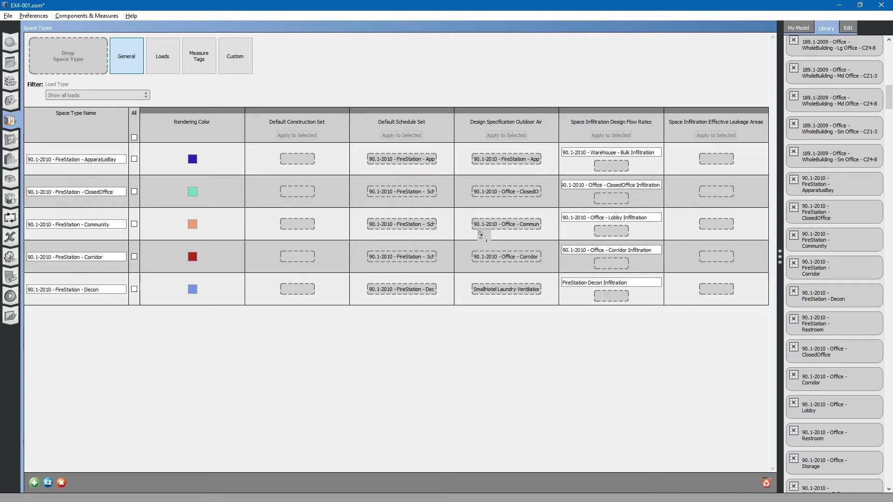
drag(28, 51, 29, 52)
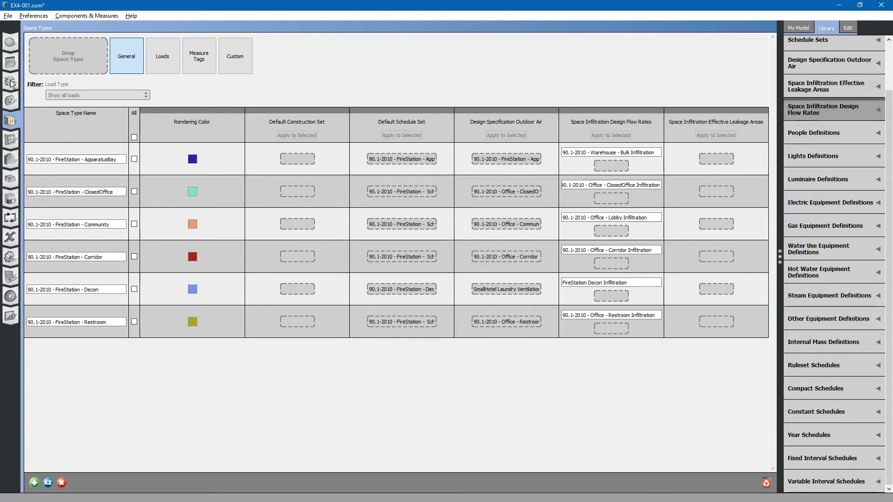
- Show the model's Construction Sets page with the library's construction sets expanded
click(12, 65)
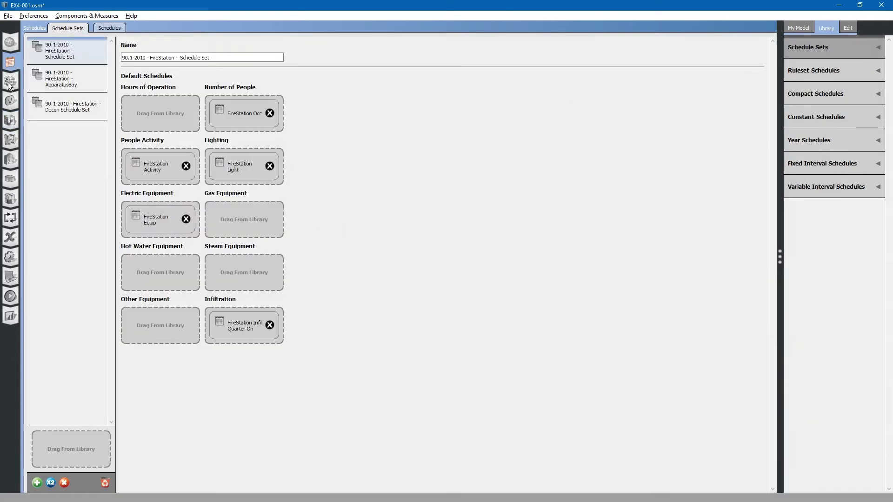
click(10, 83)
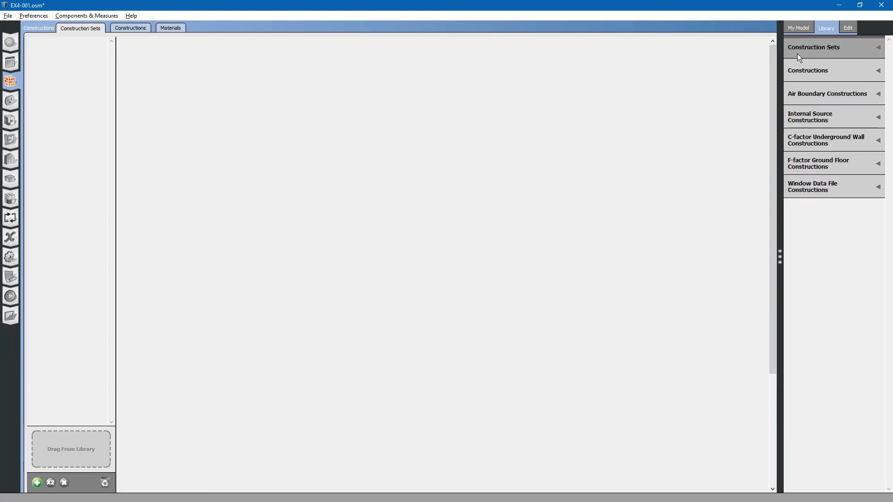
click(828, 51)
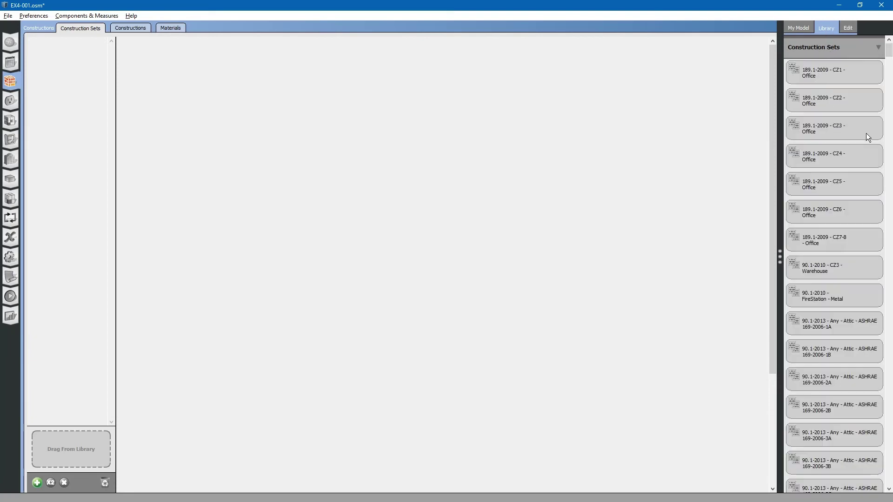
drag(890, 46, 891, 86)
scroll(811, 314, down, 5)
scroll(824, 319, down, 5)
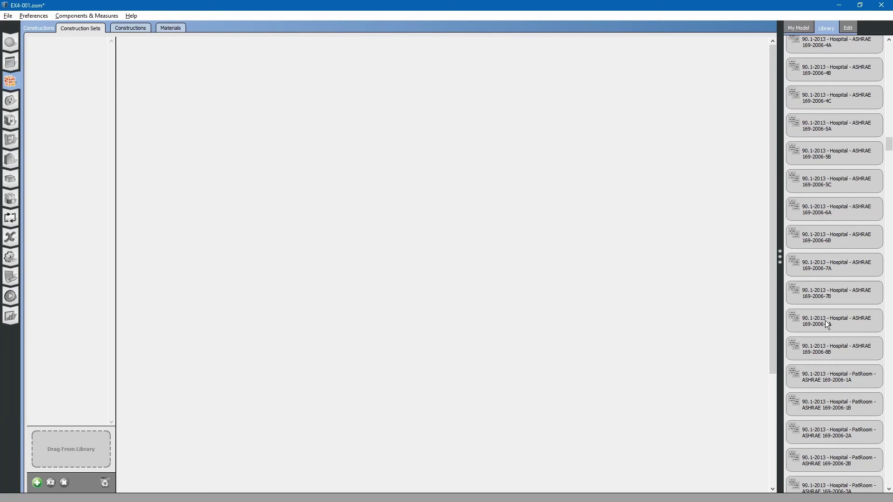
scroll(825, 320, up, 3)
scroll(824, 320, up, 2)
scroll(825, 320, up, 10)
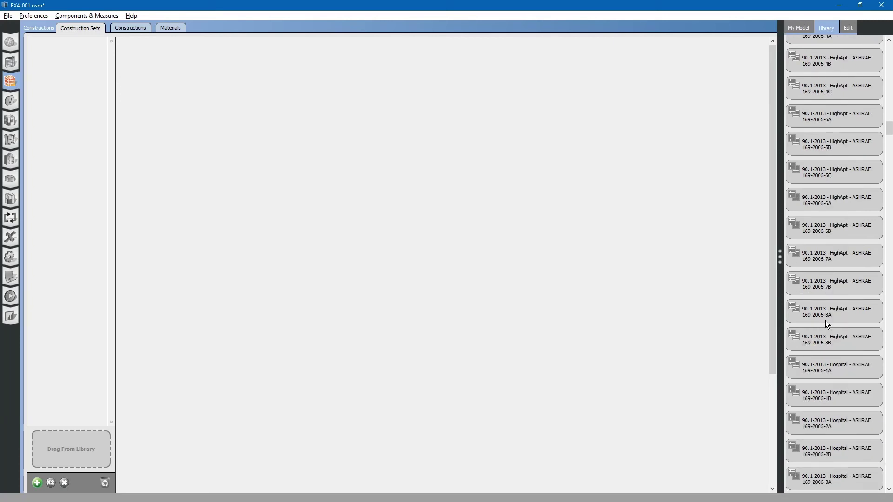
scroll(826, 324, up, 10)
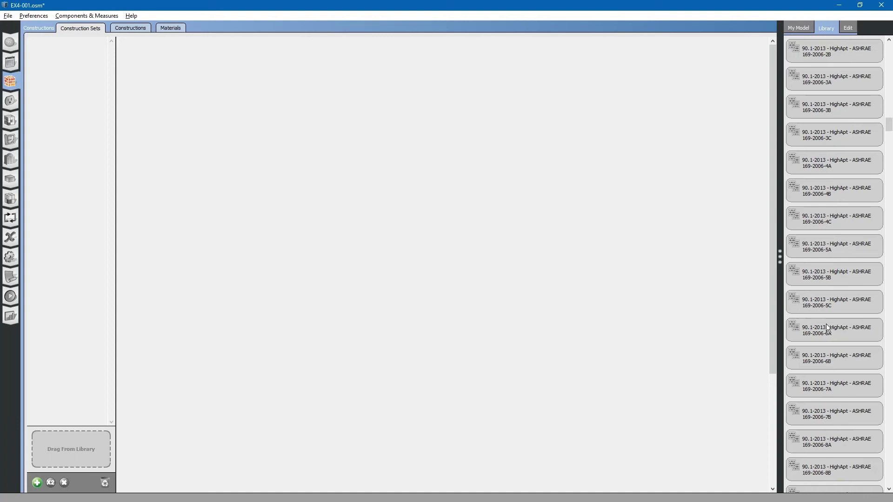
scroll(826, 323, down, 8)
scroll(826, 324, down, 5)
scroll(826, 324, down, 7)
scroll(826, 330, down, 5)
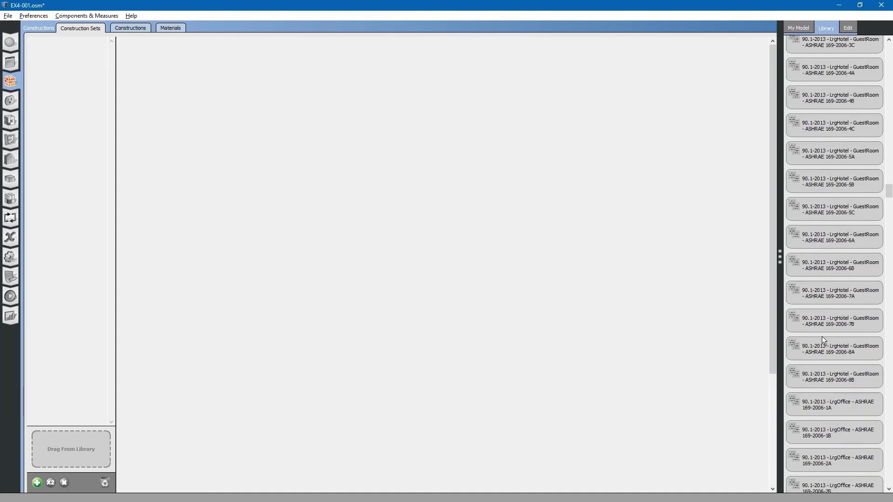
scroll(821, 336, down, 5)
scroll(822, 342, down, 5)
scroll(819, 350, down, 5)
scroll(811, 377, down, 5)
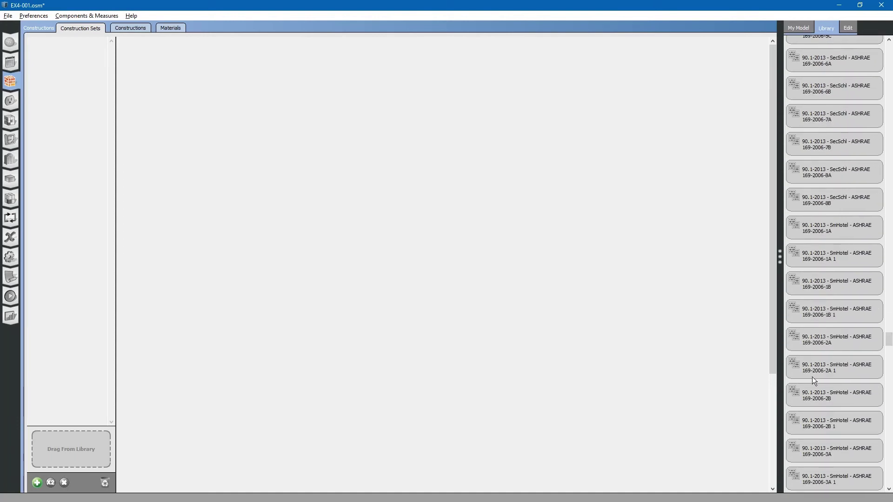
scroll(812, 377, down, 5)
scroll(812, 376, down, 5)
scroll(812, 376, down, 5)
scroll(813, 375, down, 5)
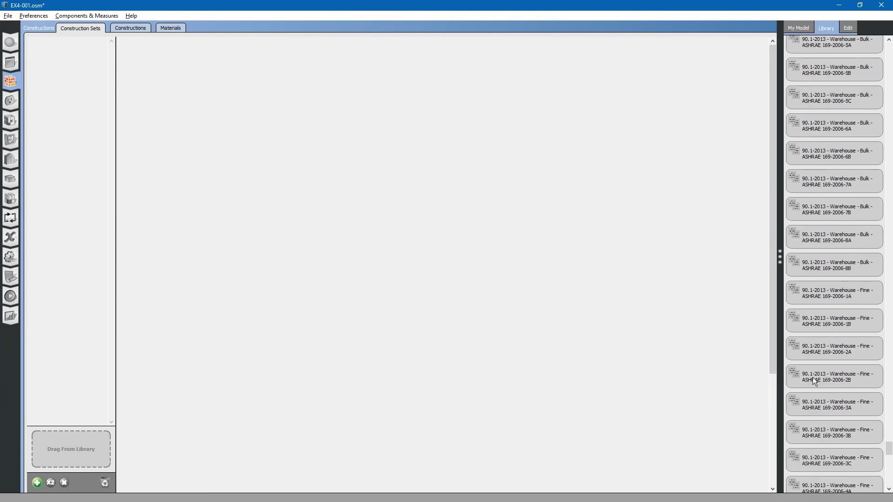
scroll(813, 376, down, 5)
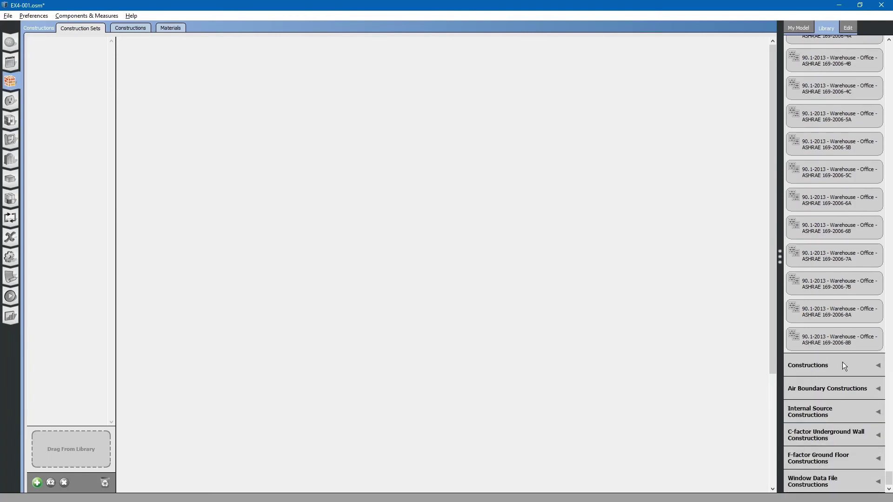
scroll(839, 354, up, 3)
scroll(838, 354, up, 3)
scroll(839, 354, up, 3)
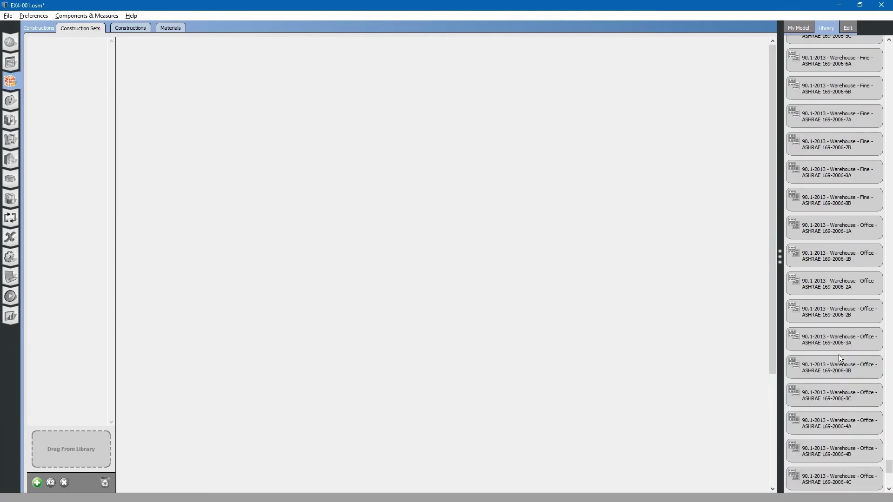
scroll(838, 354, up, 3)
scroll(838, 354, up, 3)
scroll(838, 354, up, 3)
scroll(838, 354, up, 3)
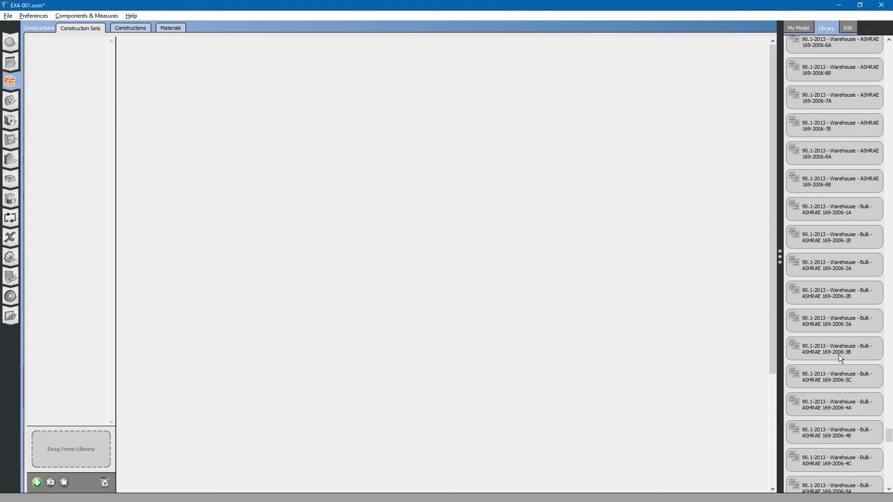
scroll(839, 354, up, 3)
scroll(839, 354, up, 3)
scroll(839, 347, up, 3)
scroll(838, 346, up, 3)
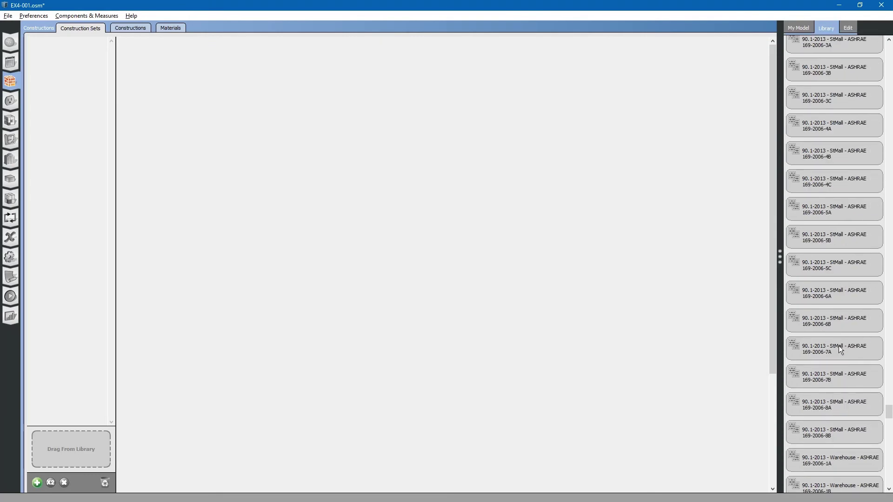
scroll(838, 345, up, 3)
scroll(839, 331, up, 3)
scroll(839, 331, up, 3)
scroll(839, 330, up, 3)
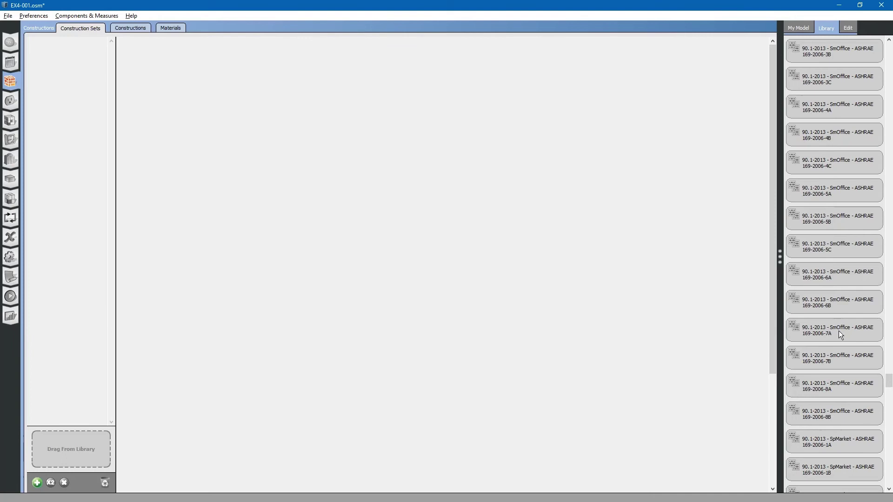
scroll(838, 331, up, 3)
scroll(838, 331, up, 3)
scroll(839, 323, up, 3)
scroll(841, 315, up, 3)
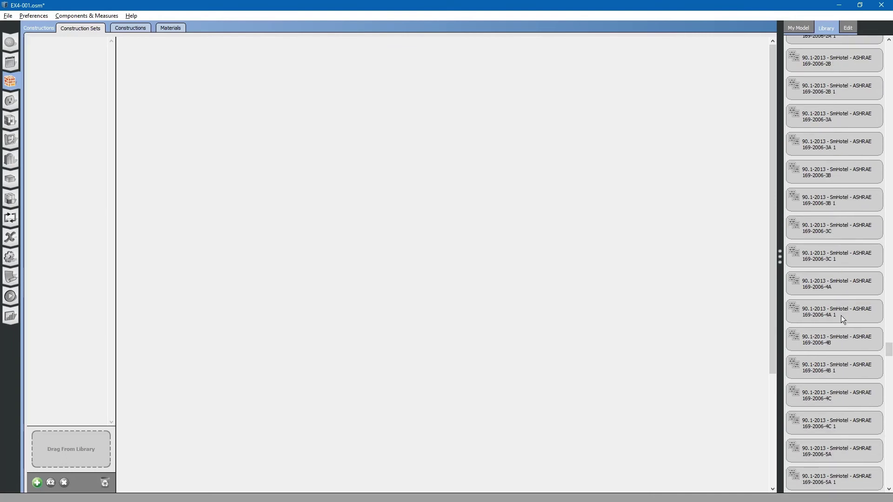
scroll(840, 315, up, 3)
scroll(840, 315, up, 3)
scroll(840, 315, up, 3)
scroll(841, 315, up, 3)
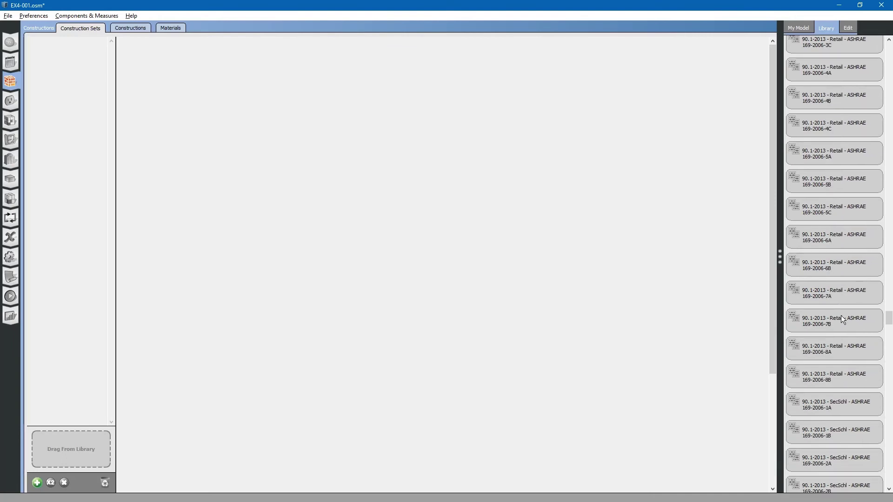
scroll(841, 315, up, 3)
scroll(841, 316, up, 3)
scroll(841, 316, up, 3)
scroll(840, 316, up, 3)
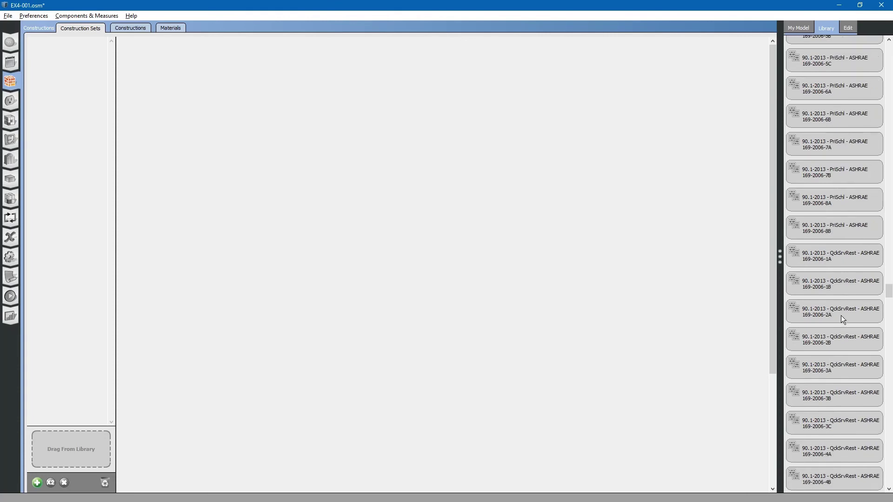
scroll(841, 315, up, 3)
scroll(840, 315, up, 3)
scroll(841, 315, up, 3)
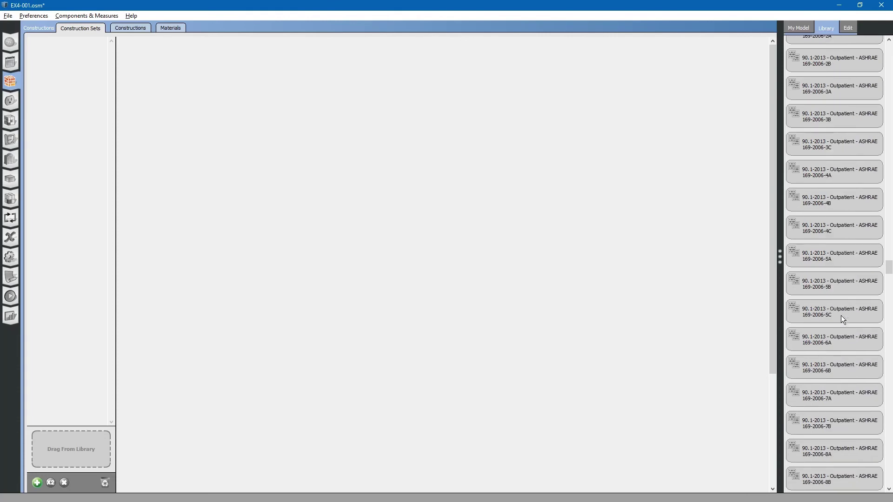
scroll(841, 315, up, 3)
scroll(841, 315, up, 3)
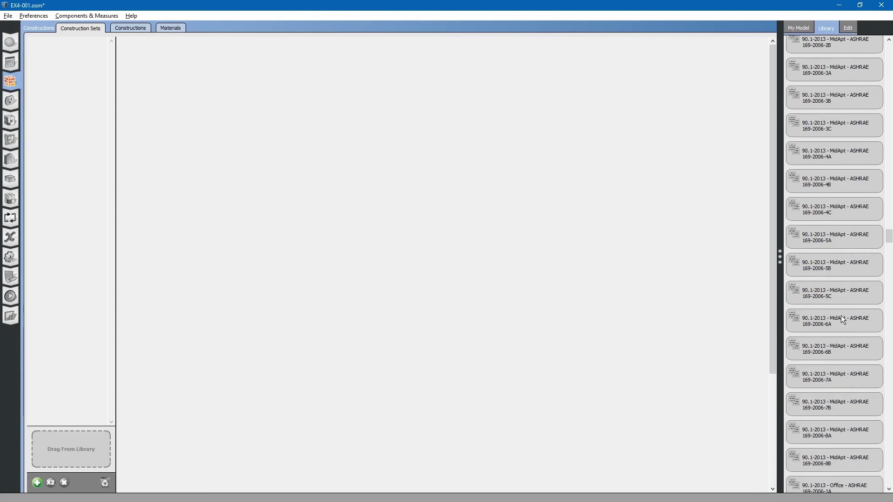
scroll(841, 315, up, 9)
scroll(841, 316, up, 3)
scroll(840, 315, up, 3)
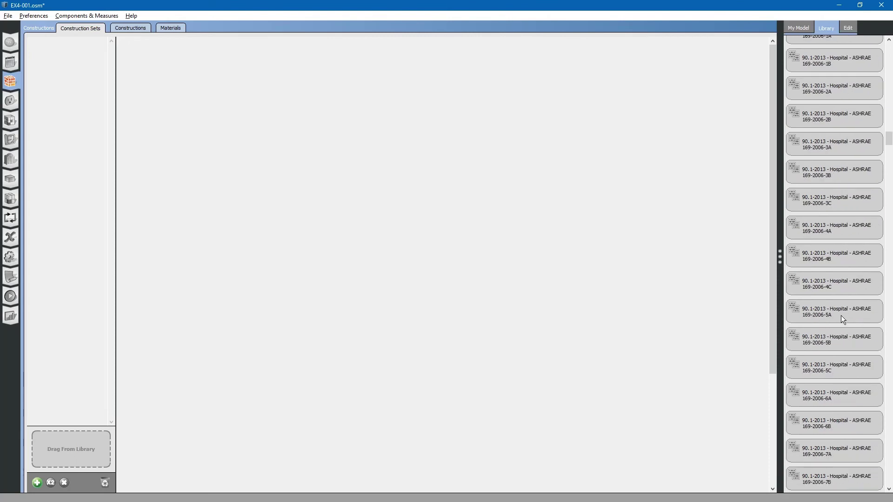
scroll(841, 315, up, 3)
scroll(841, 316, up, 3)
scroll(841, 316, up, 3)
scroll(840, 315, up, 3)
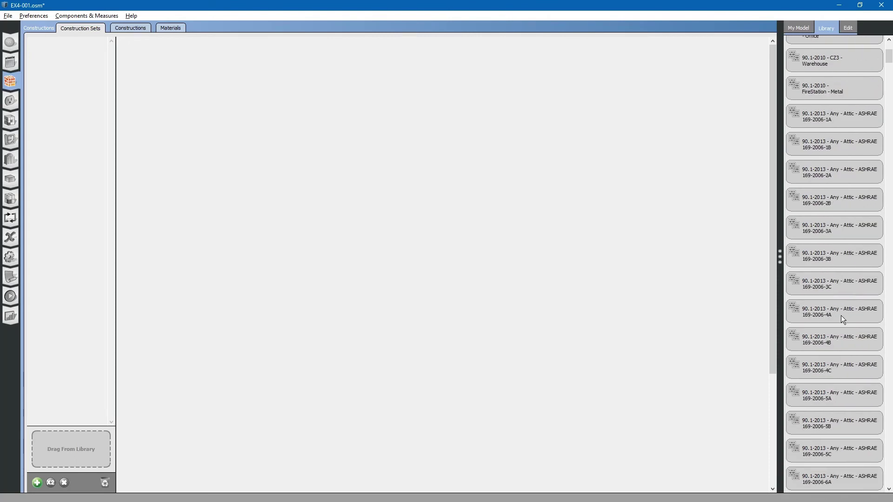
scroll(841, 315, up, 3)
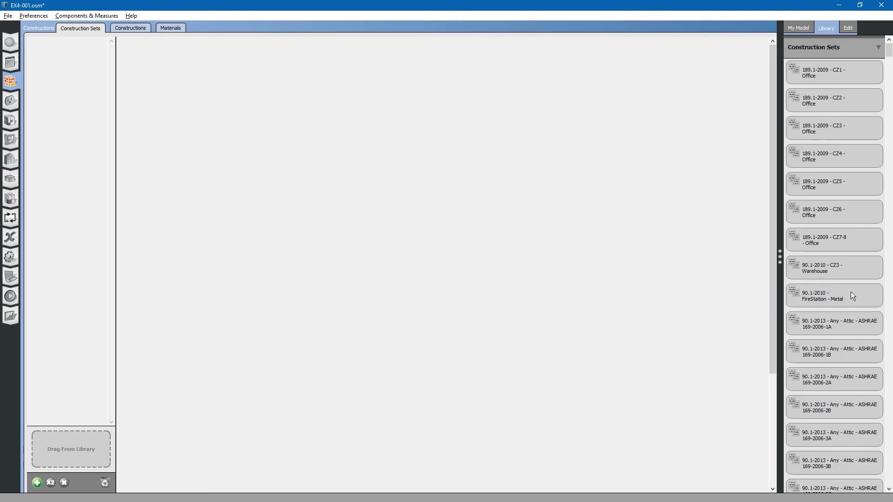
- Drag the 90.1-2010 FireStation - Metal construction set from the library into the model
drag(850, 291, 473, 222)
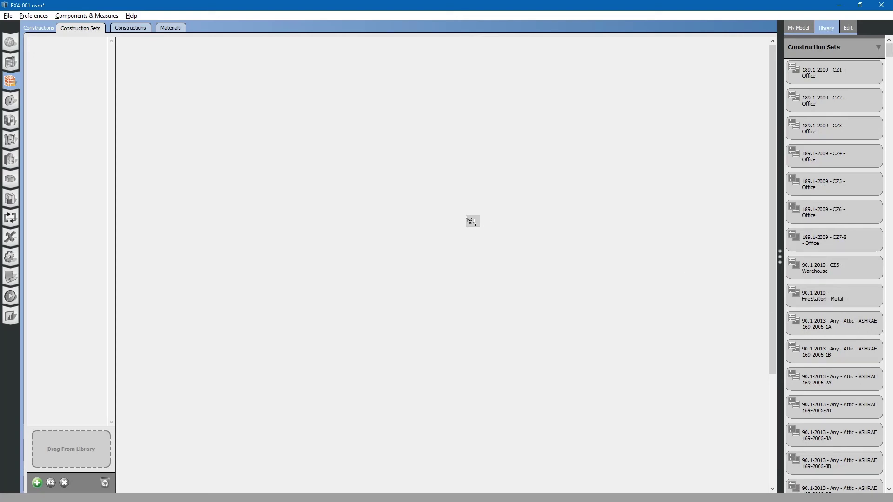
mouse_move(474, 222)
mouse_down()
mouse_move(49, 427)
mouse_move(21, 451)
mouse_move(76, 456)
mouse_up()
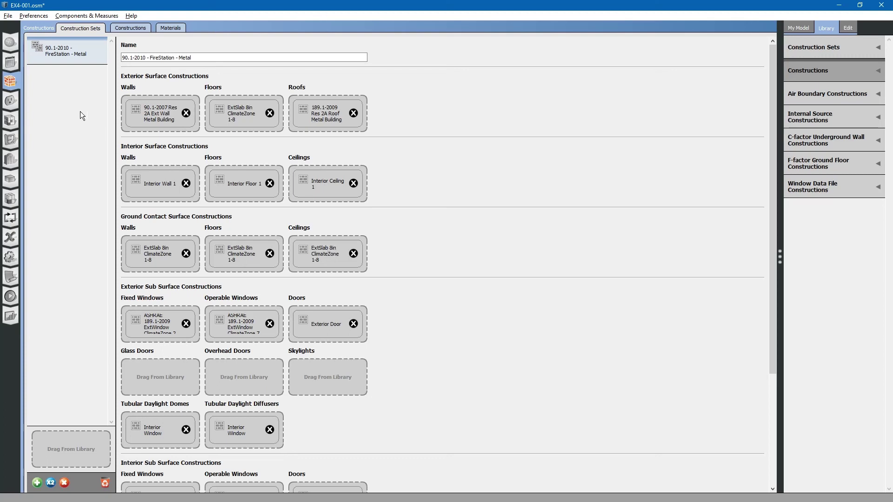
- Show the Schedule Sets page with the FireStation Schedule Set's default schedules
click(10, 64)
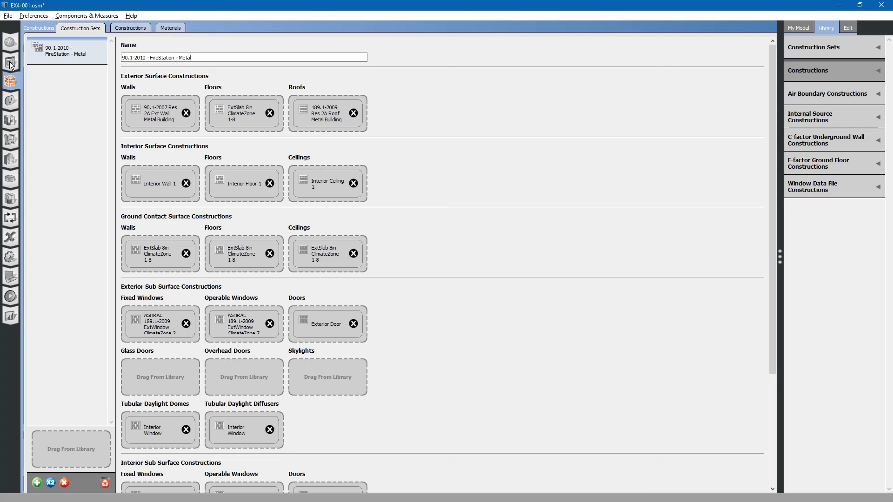